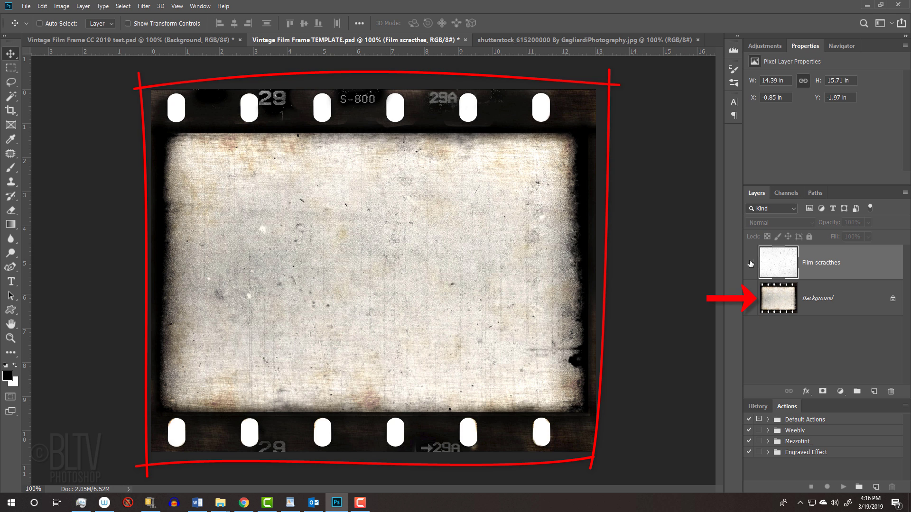
# Turn on visibility of the Film scratches texture layer above the film-frame Background
pyautogui.click(751, 264)
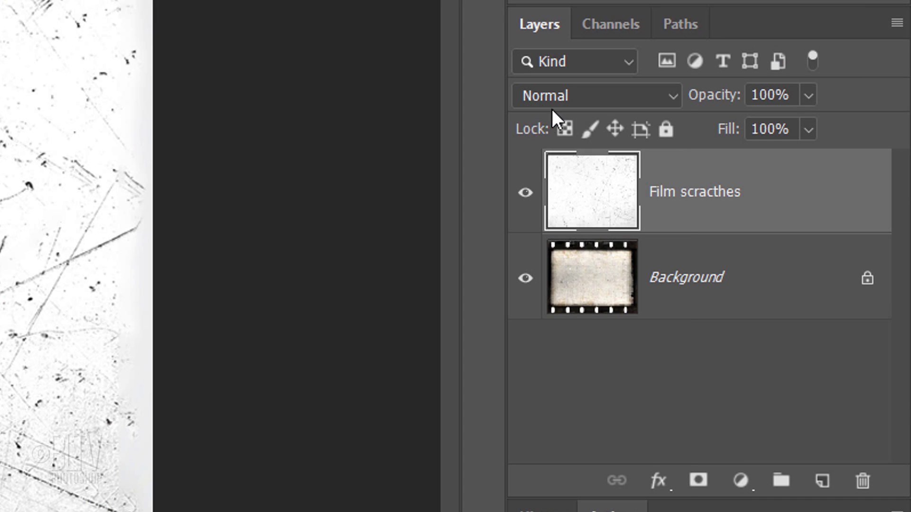
# Set the Film scratches layer to Divide blend mode and toggle its visibility to compare
pyautogui.click(763, 223)
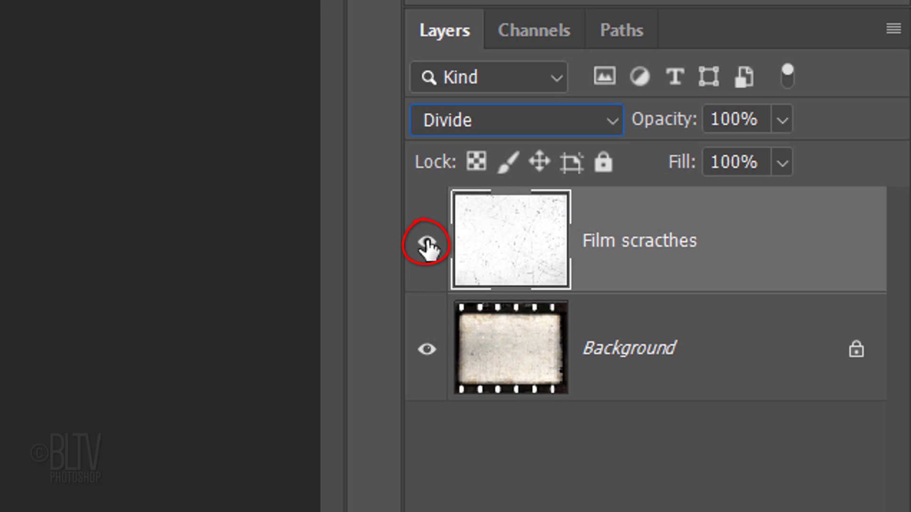
pyautogui.click(426, 242)
pyautogui.click(426, 242)
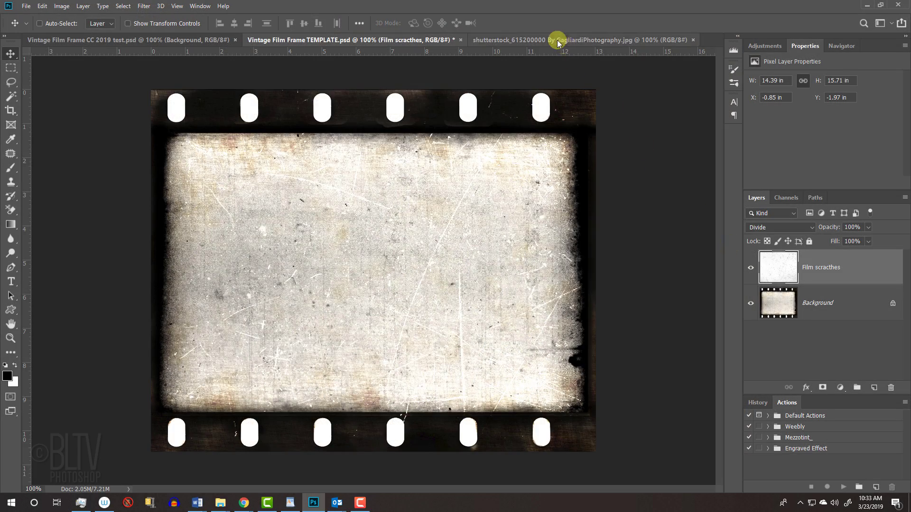
# Copy the bridge photo, centred, into the TEMPLATE document and move Layer 1 below Film scratches
pyautogui.click(559, 42)
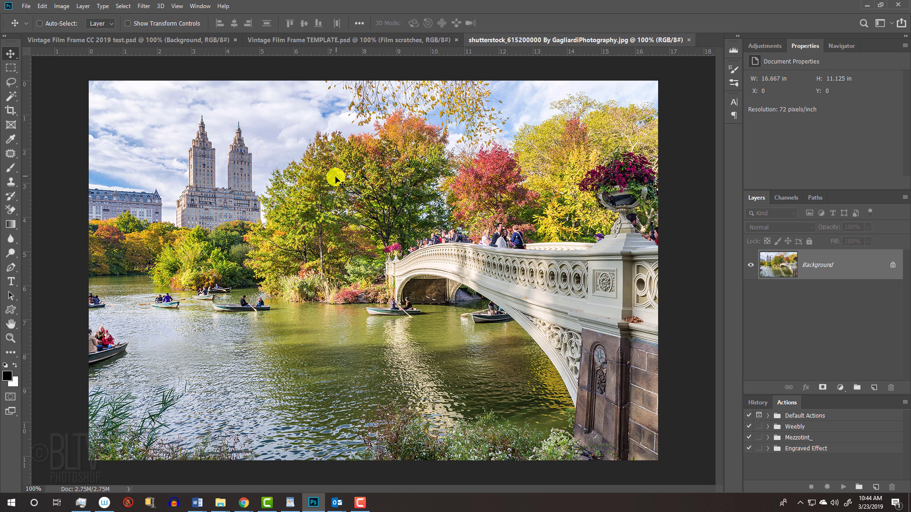
pyautogui.press('v')
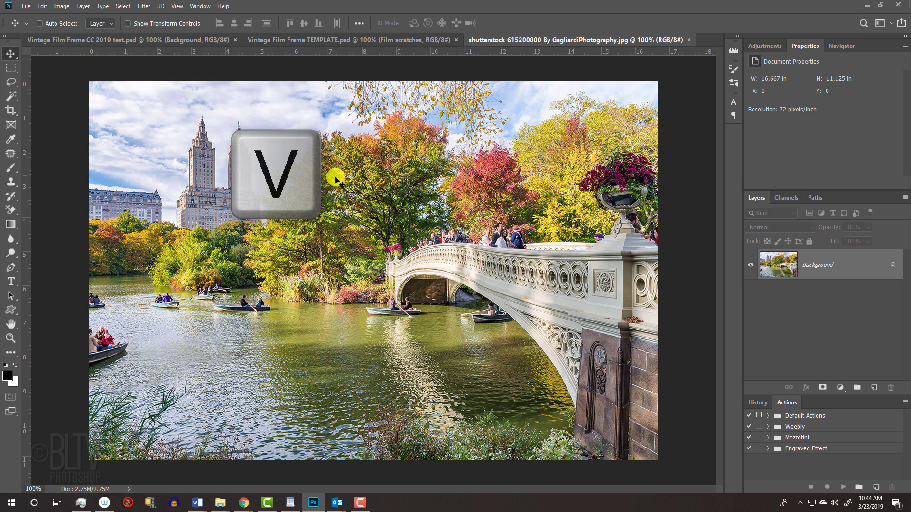
pyautogui.click(345, 40)
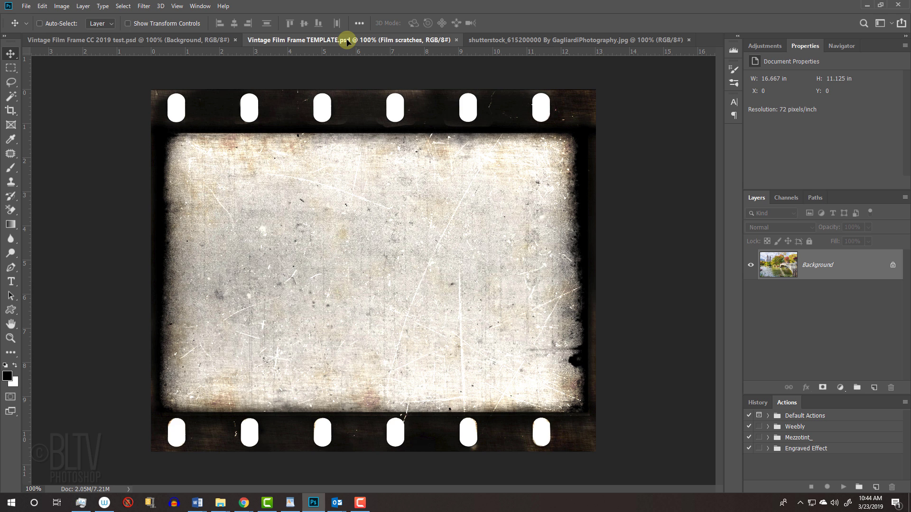
pyautogui.press('shift')
pyautogui.moveTo(346, 42); pyautogui.dragTo(333, 284)
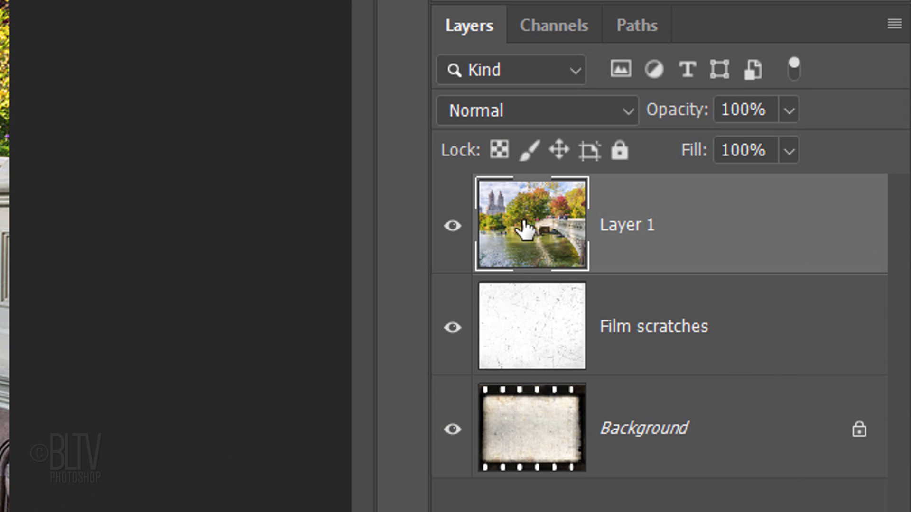
pyautogui.moveTo(524, 230); pyautogui.dragTo(524, 394)
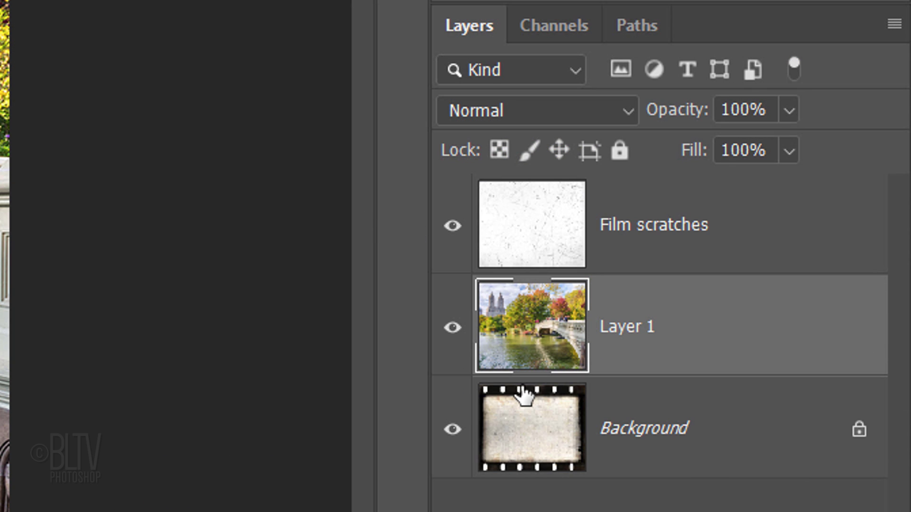
# Mask Layer 1 with the Inside Frame channel selection and unlink the mask from the photo
pyautogui.click(546, 29)
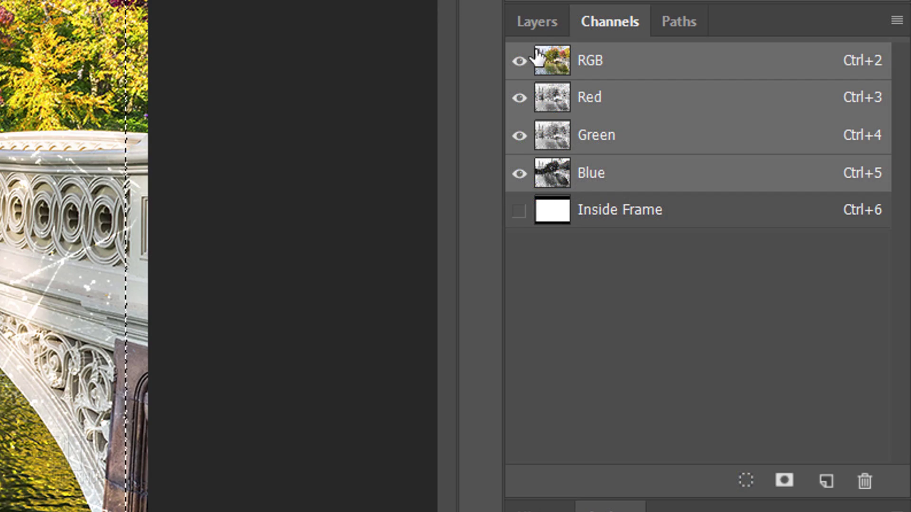
pyautogui.click(539, 24)
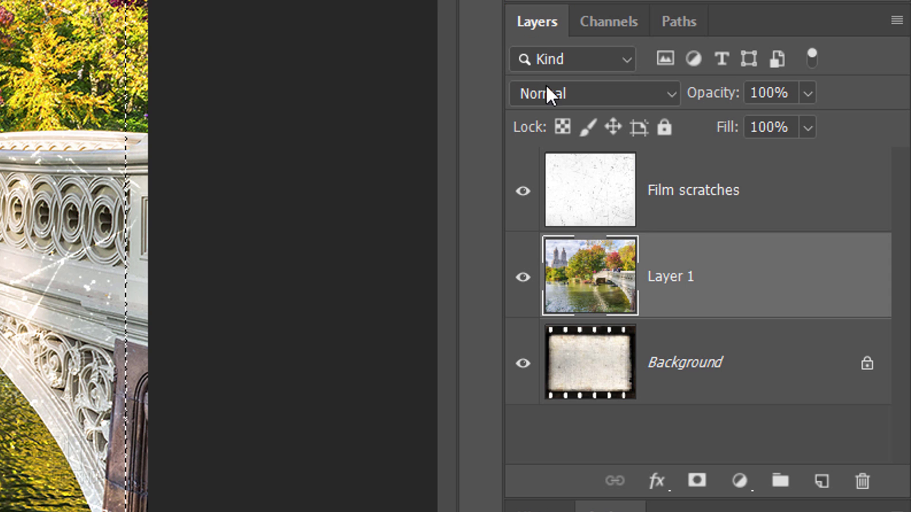
pyautogui.click(698, 482)
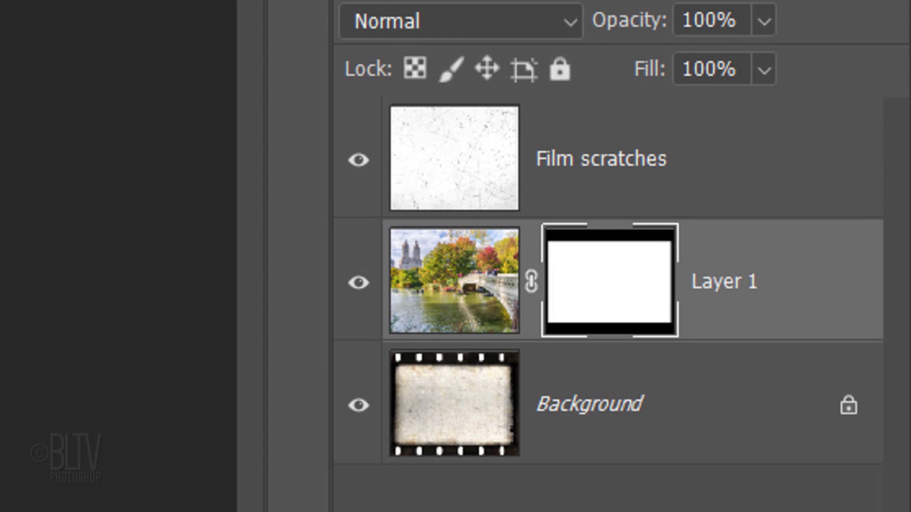
pyautogui.click(531, 277)
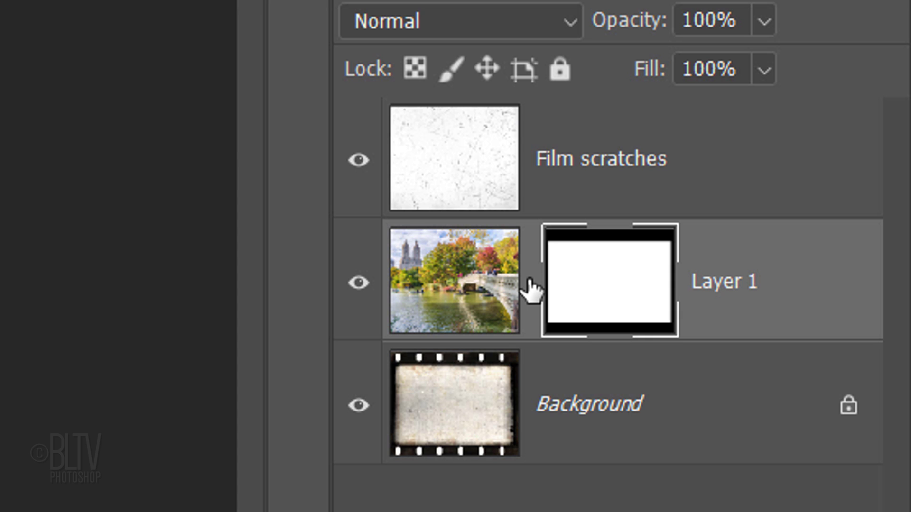
# Scale the Layer 1 bridge photo from its centre to about 76.74% and commit
pyautogui.click(441, 283)
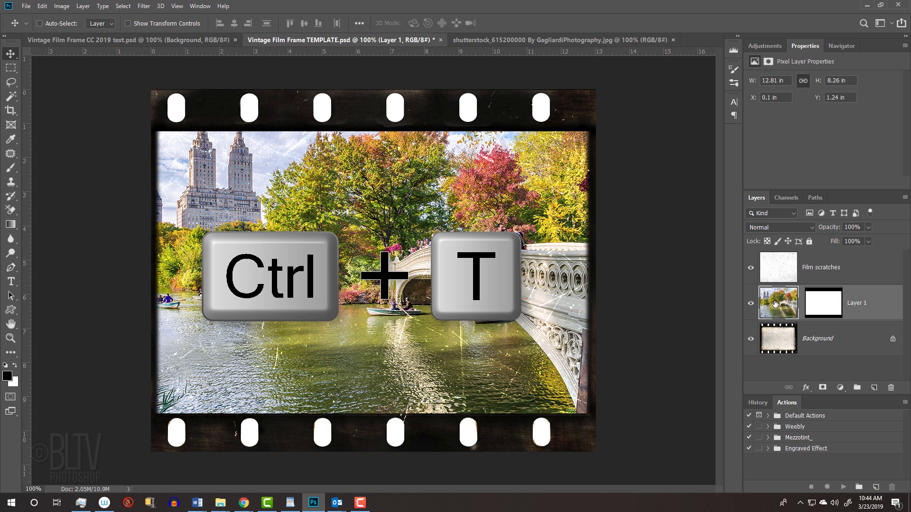
pyautogui.hotkey('ctrl', 't')
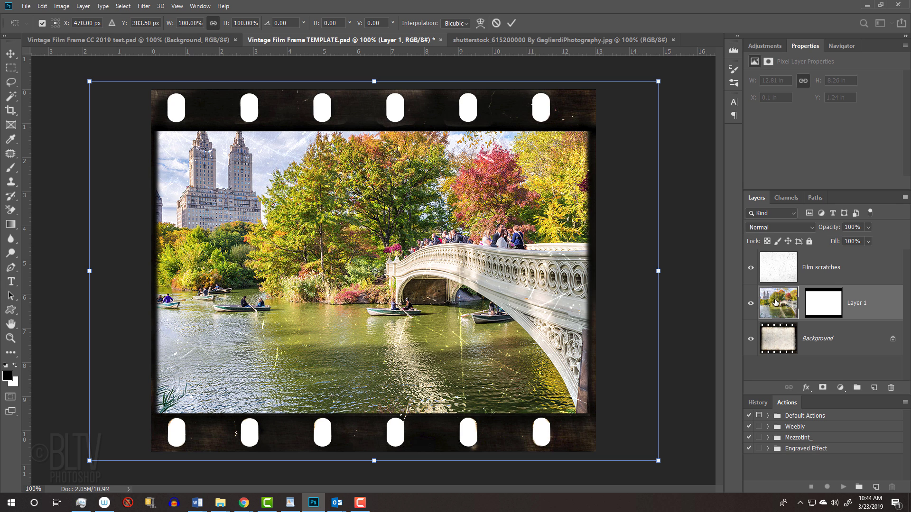
pyautogui.click(661, 79)
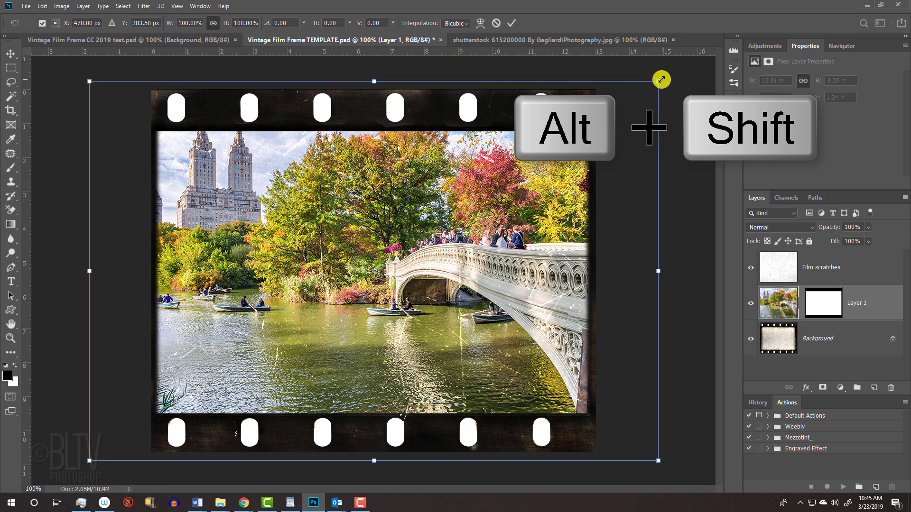
pyautogui.moveTo(661, 79); pyautogui.dragTo(602, 136)
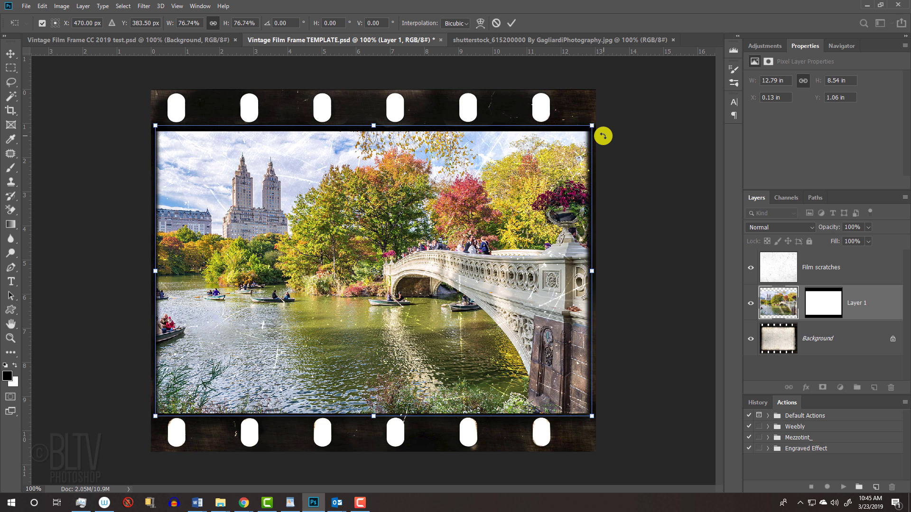
pyautogui.press('Return')
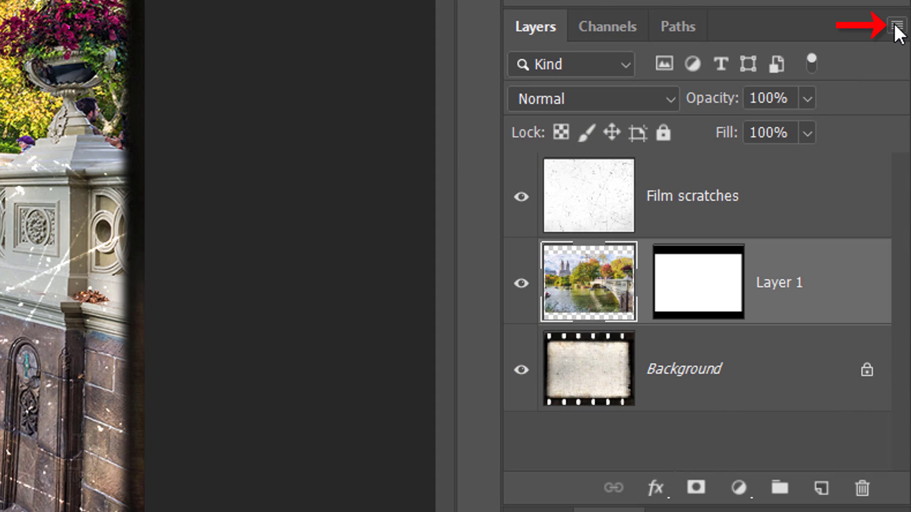
# Convert Layer 1 to a Smart Object and start an Iris Blur on it
pyautogui.click(894, 25)
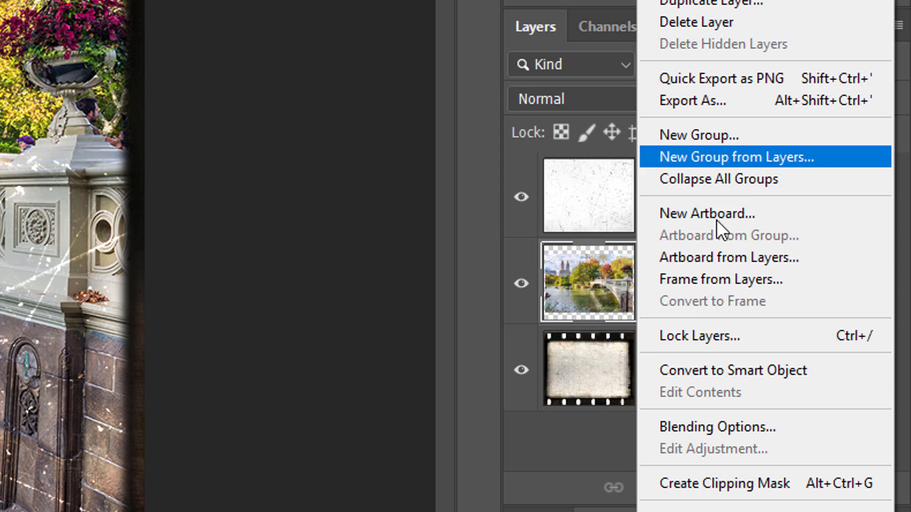
pyautogui.click(706, 375)
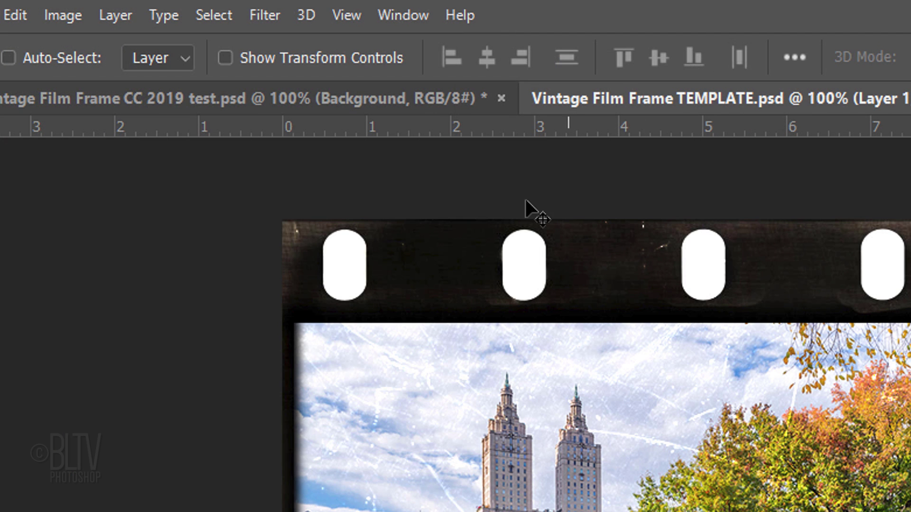
pyautogui.click(264, 15)
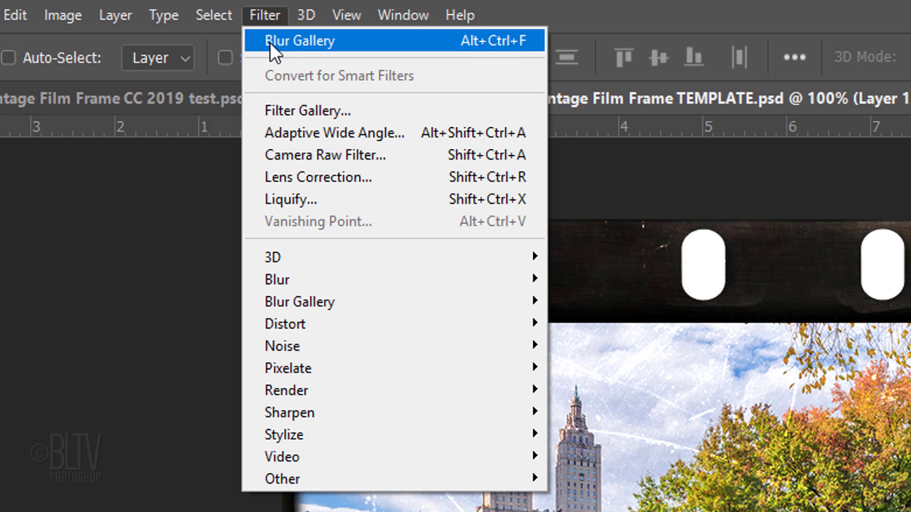
pyautogui.moveTo(301, 303)
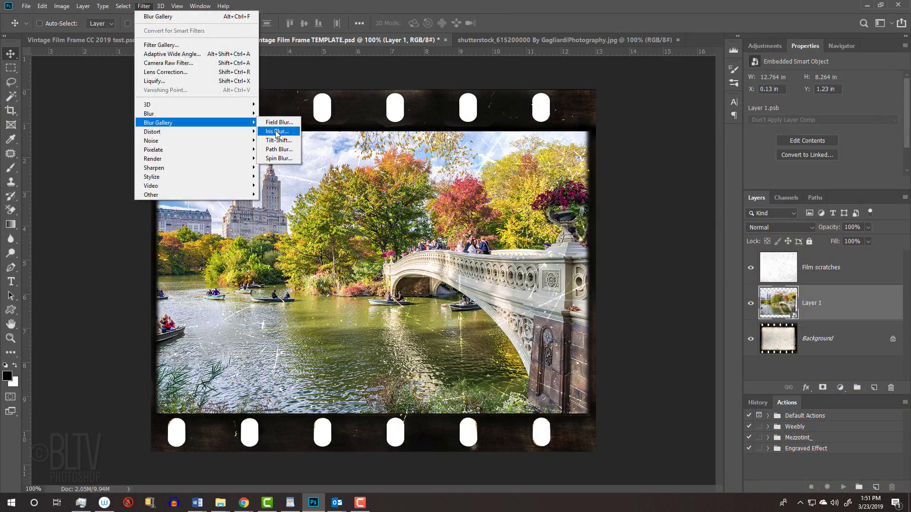
pyautogui.click(593, 327)
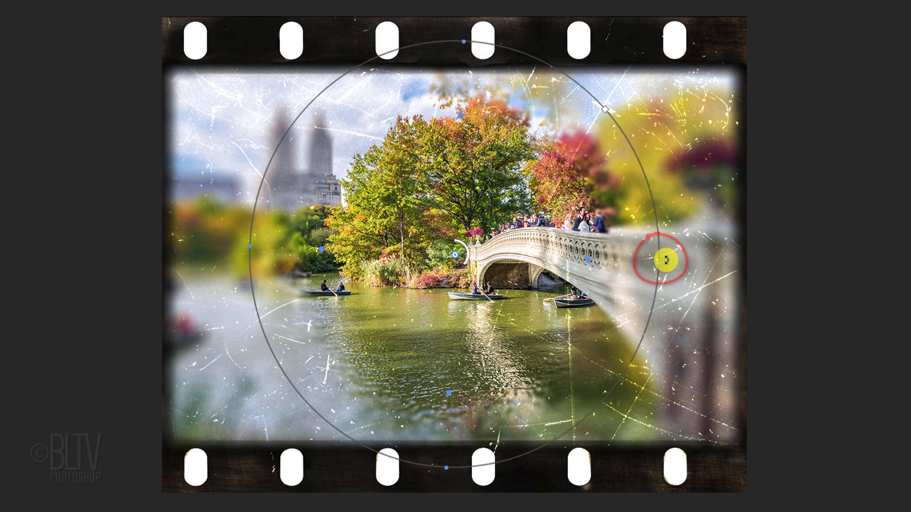
# Widen the sharp iris oval, set Blur to 8 px and grain to 48.77%, and apply
pyautogui.click(666, 260)
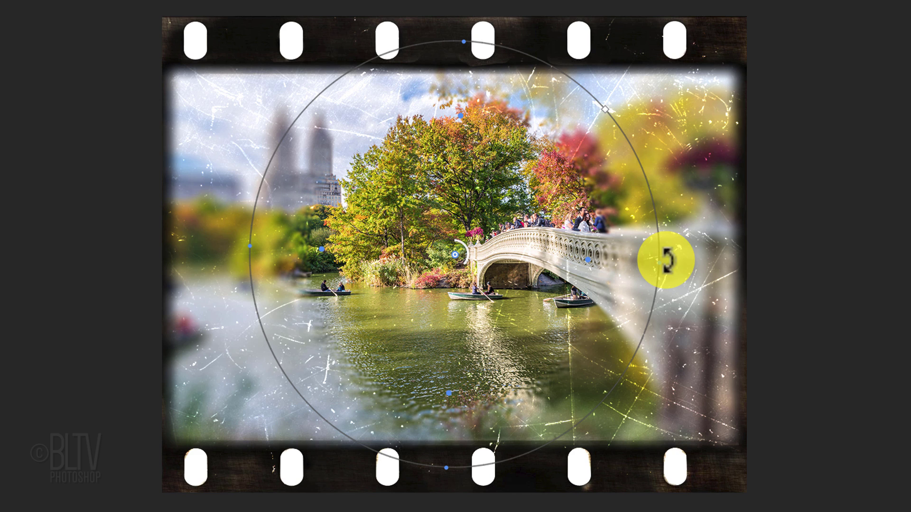
pyautogui.moveTo(666, 260); pyautogui.dragTo(788, 260)
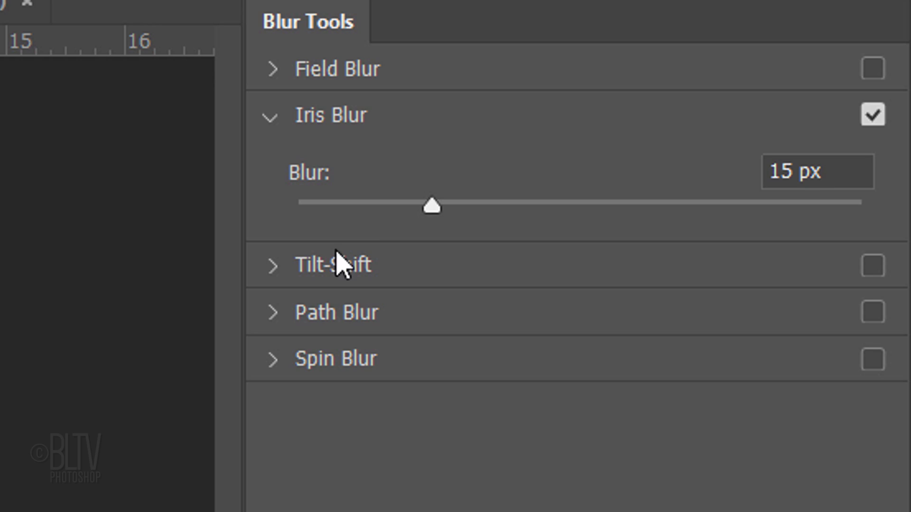
pyautogui.moveTo(430, 204); pyautogui.dragTo(388, 204)
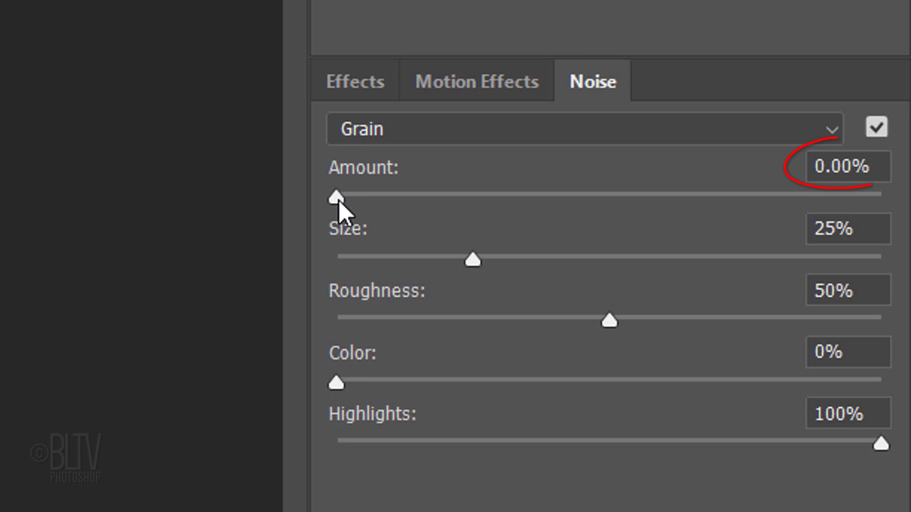
pyautogui.moveTo(337, 200); pyautogui.dragTo(608, 186)
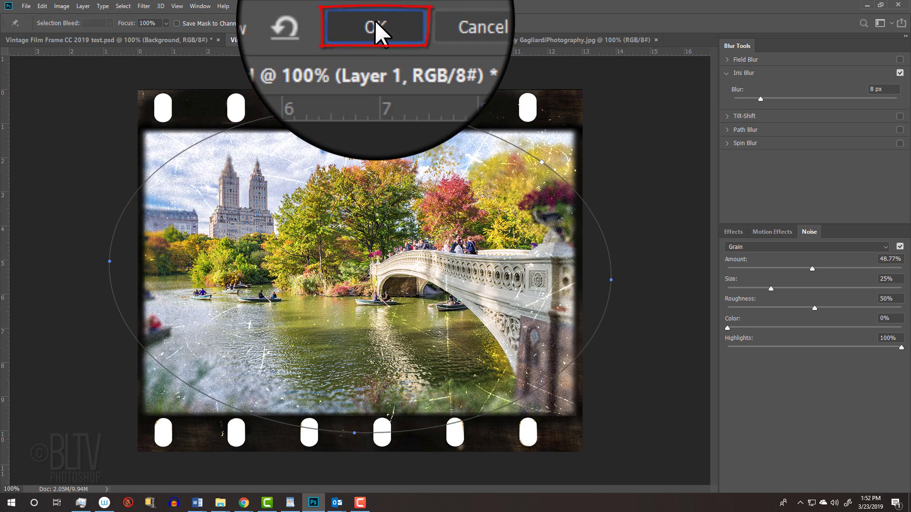
pyautogui.click(385, 26)
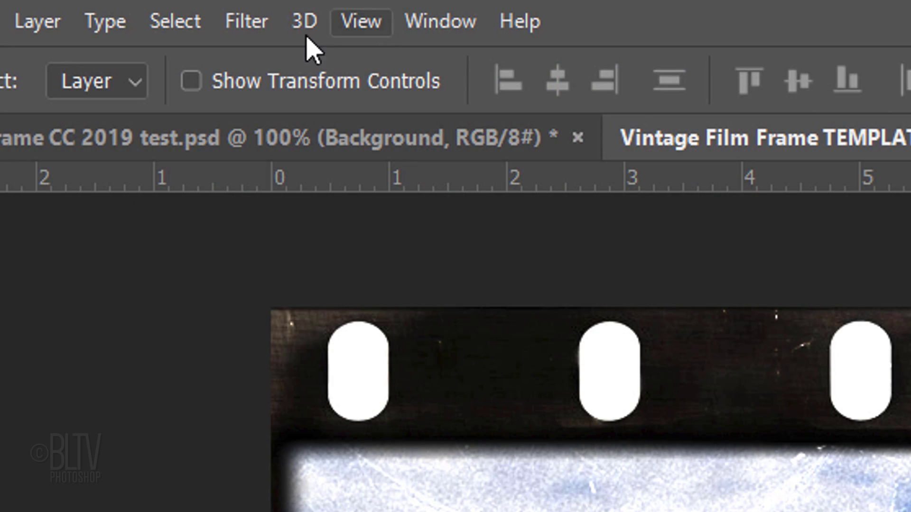
# Apply a Camera Raw Filter with the Heavy vignetting preset to Layer 1
pyautogui.click(250, 21)
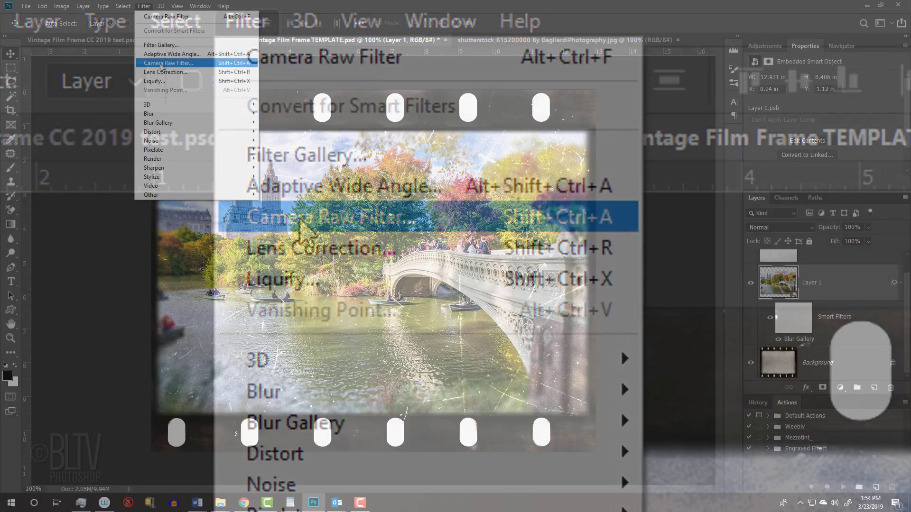
pyautogui.click(300, 218)
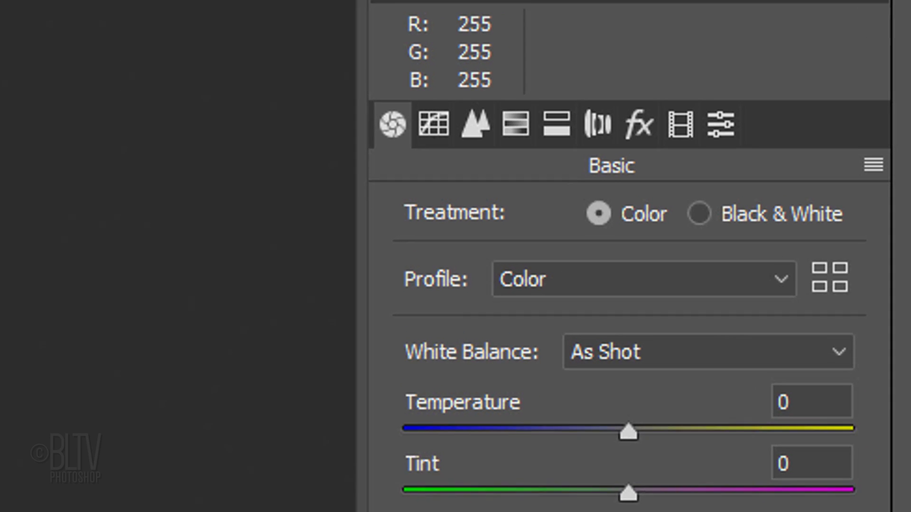
pyautogui.click(720, 125)
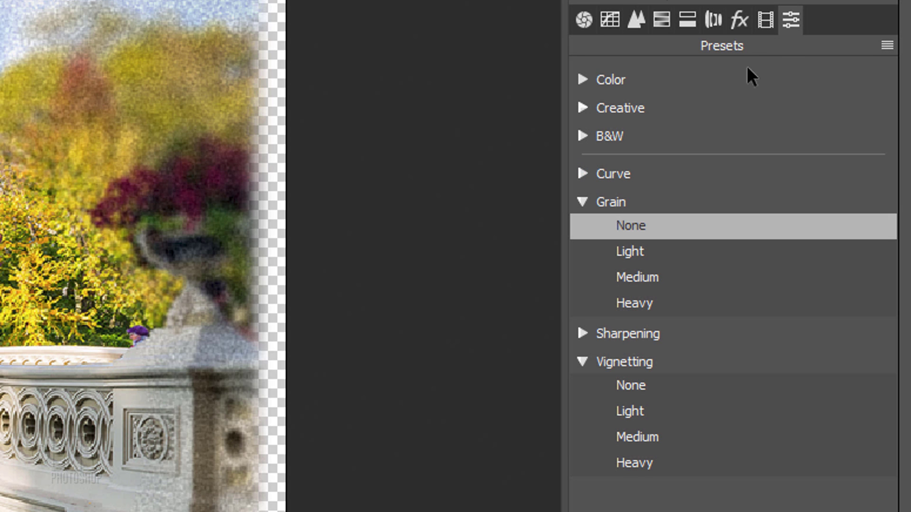
pyautogui.moveTo(639, 224)
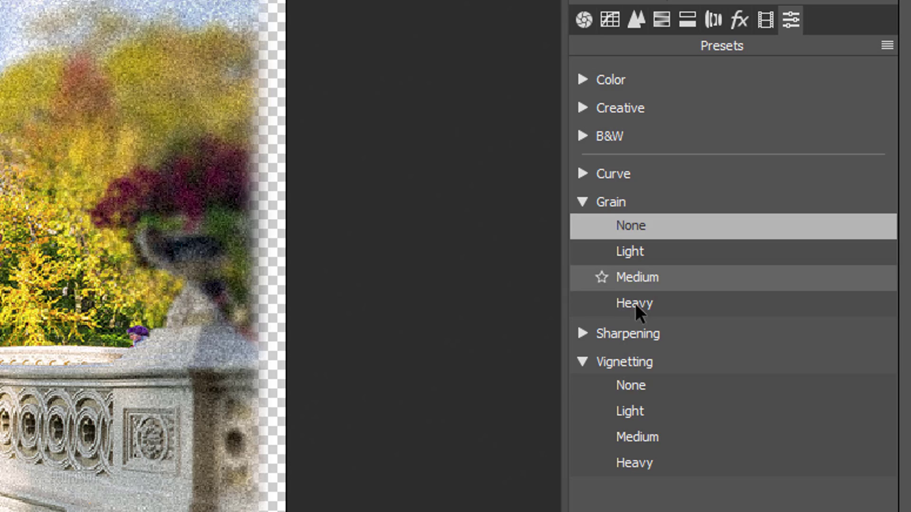
pyautogui.click(631, 463)
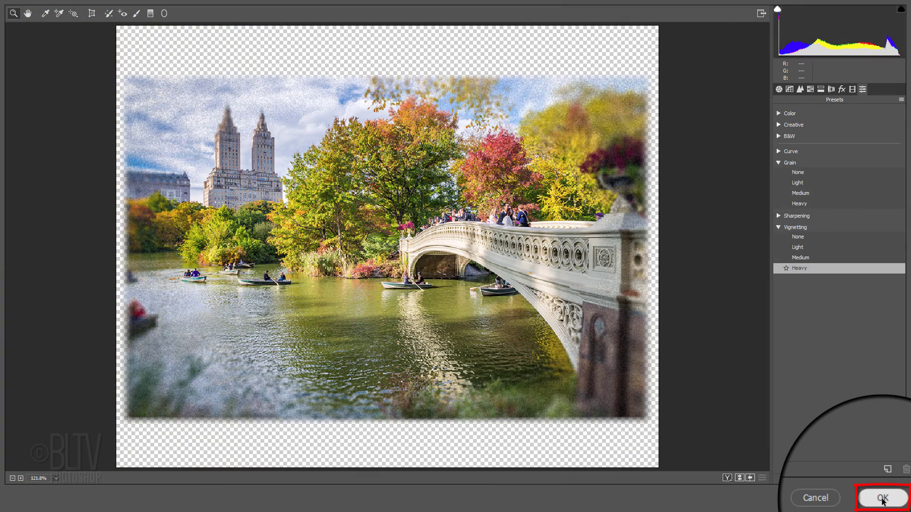
pyautogui.click(882, 499)
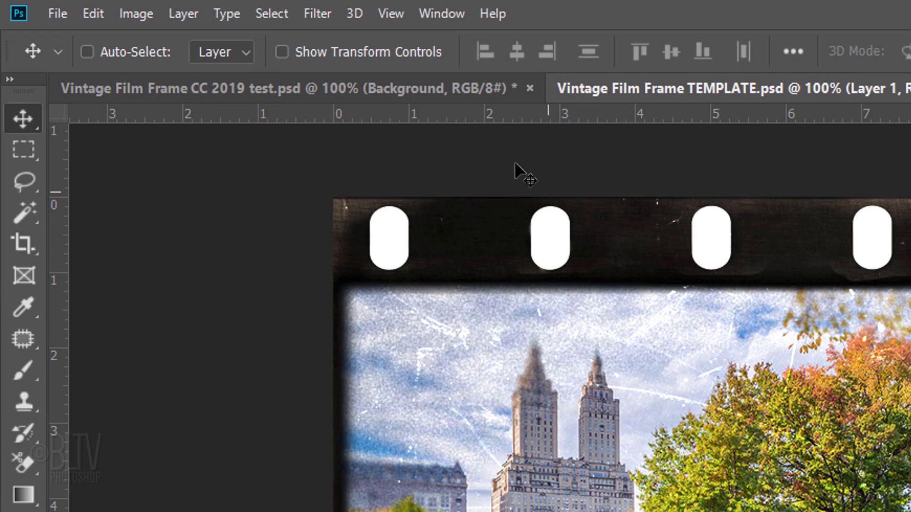
# Add a 0.3 px Gaussian Blur to Layer 1 and set its blend mode to Multiply
pyautogui.click(318, 14)
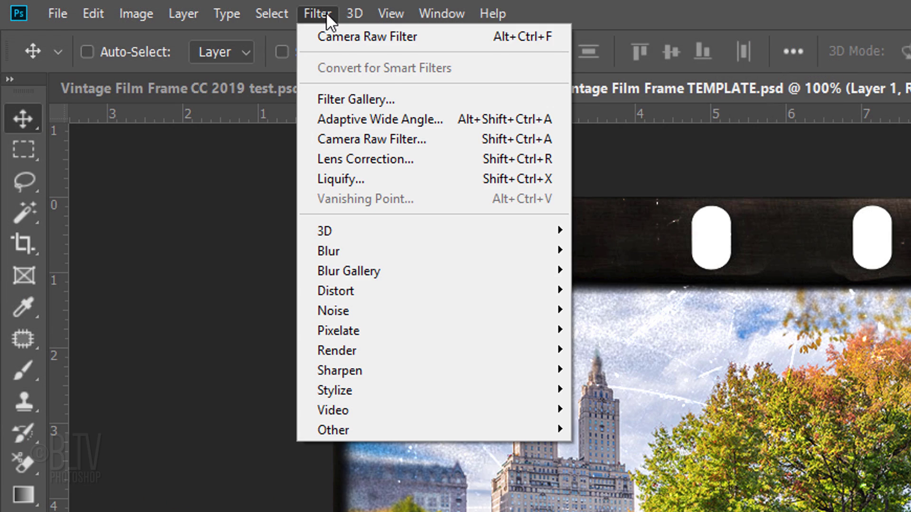
pyautogui.moveTo(337, 248)
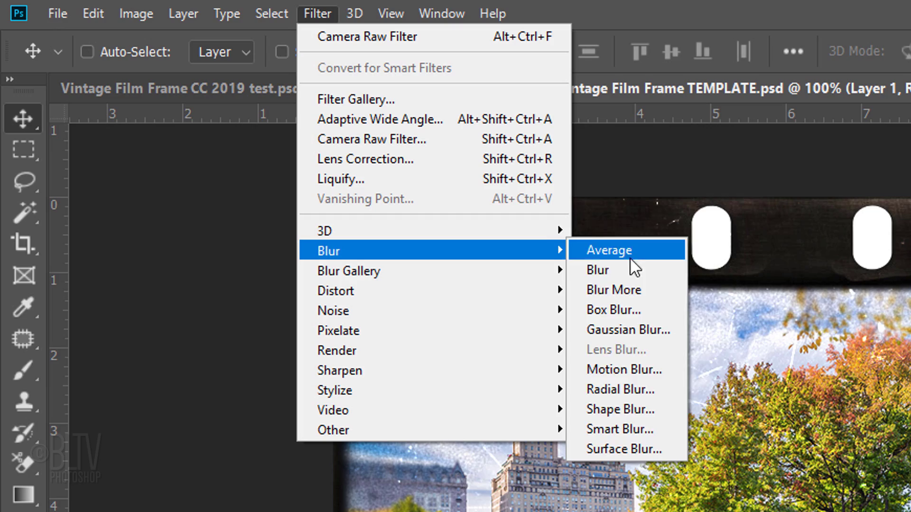
pyautogui.click(622, 326)
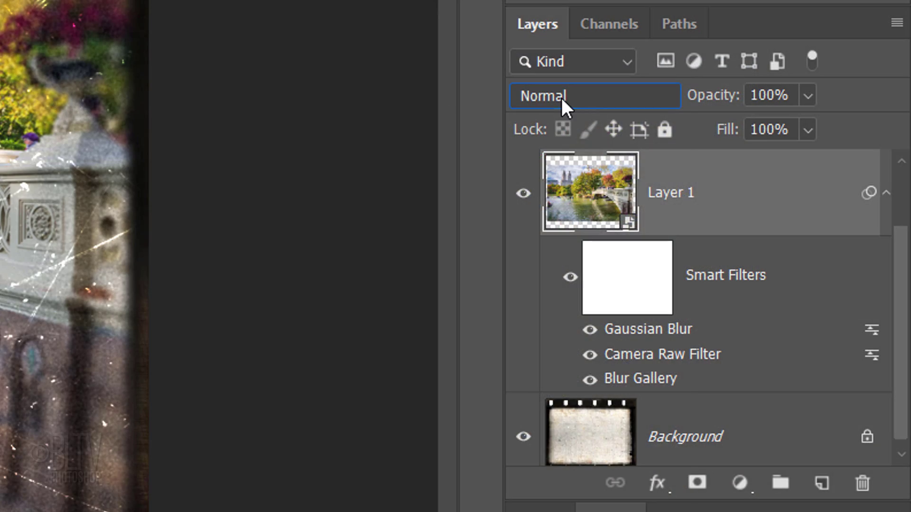
pyautogui.click(562, 98)
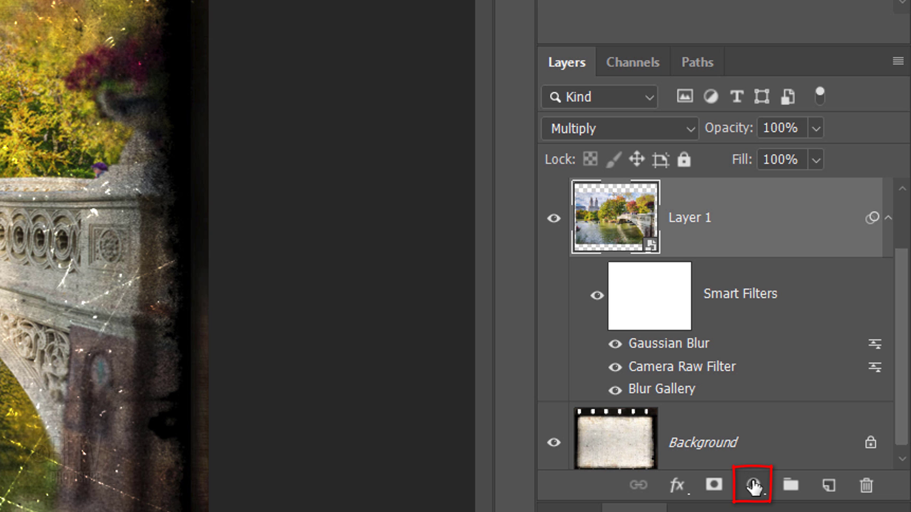
# Add a Black & White adjustment layer above Layer 1 to turn the photo grayscale
pyautogui.click(753, 486)
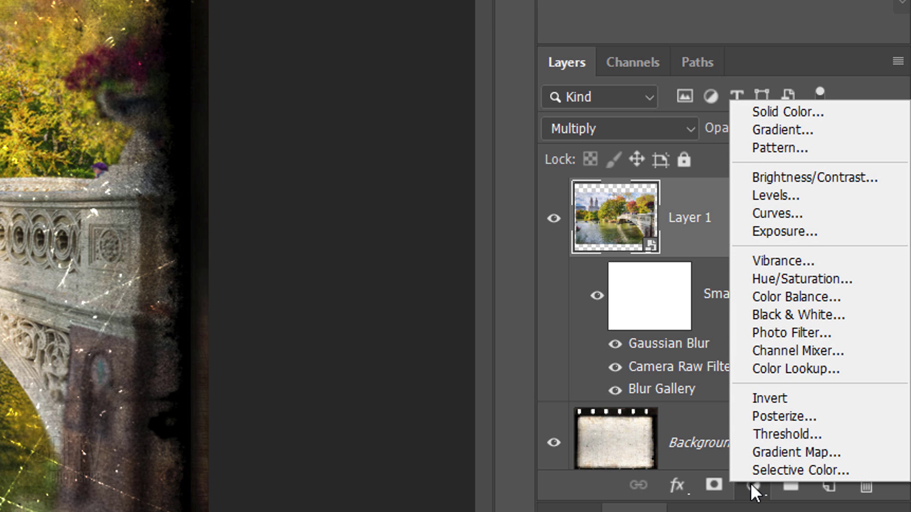
pyautogui.click(788, 316)
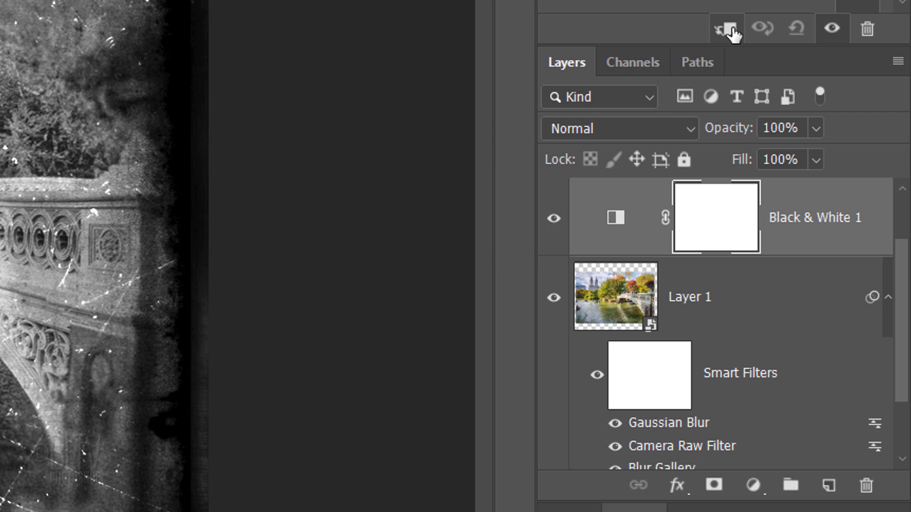
# Clip the Black & White 1 adjustment to Layer 1 and set its opacity to 60%
pyautogui.click(728, 30)
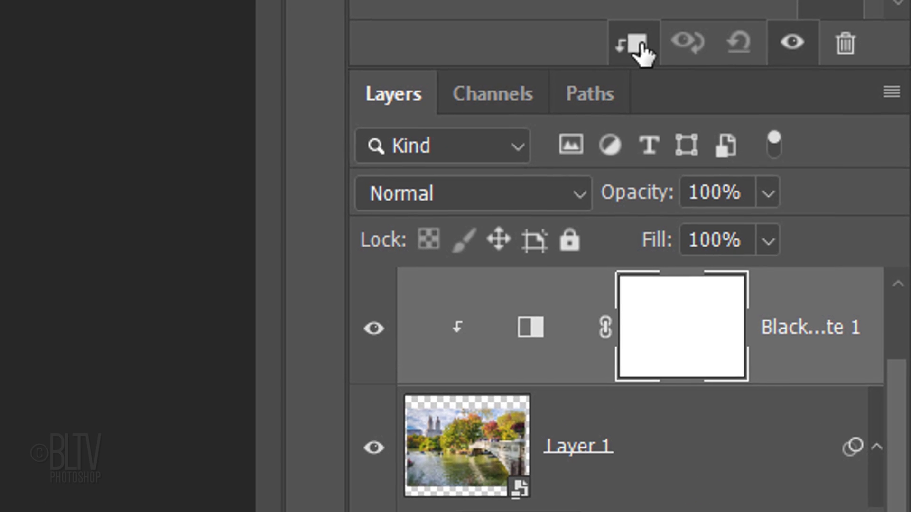
pyautogui.click(620, 193)
pyautogui.write('60')
pyautogui.press('Return')
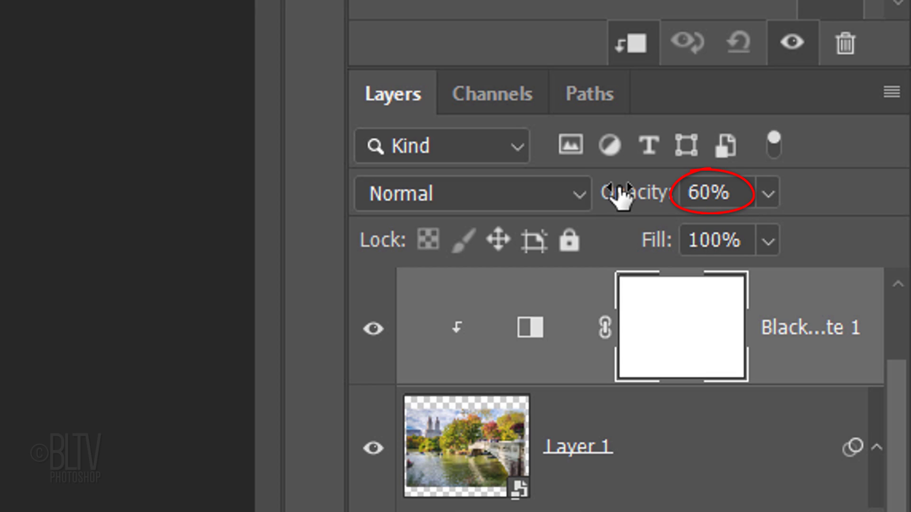